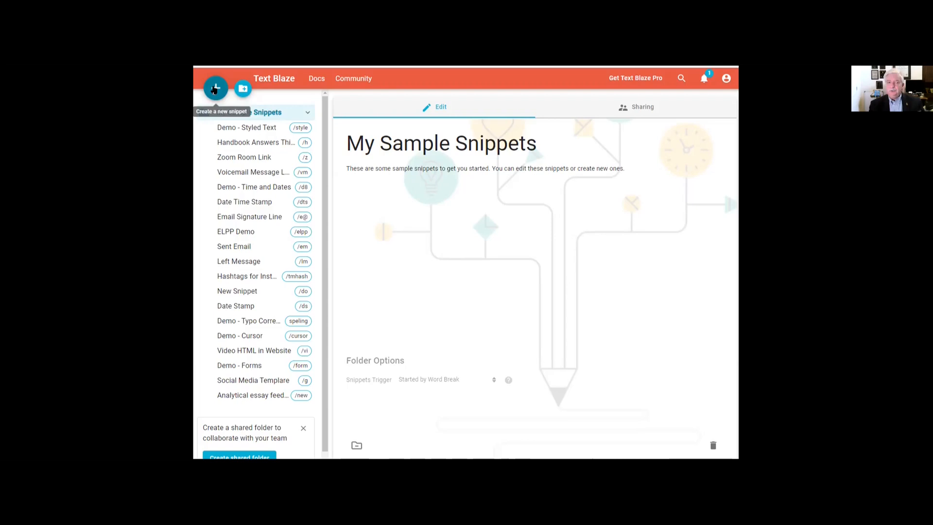
Create a new snippet labelled "Calendly" with the shortcut /ca
click(214, 90)
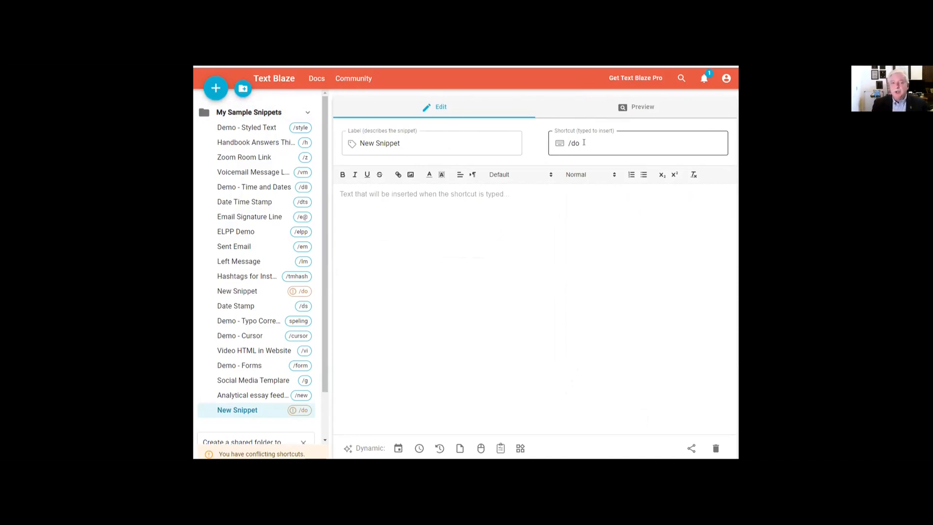
triple_click(377, 142)
text(Calend)
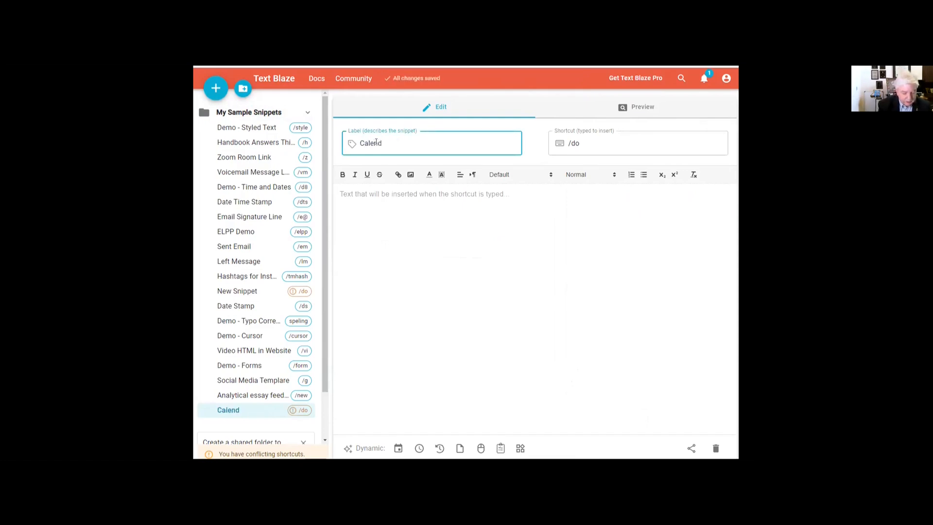
text(ly)
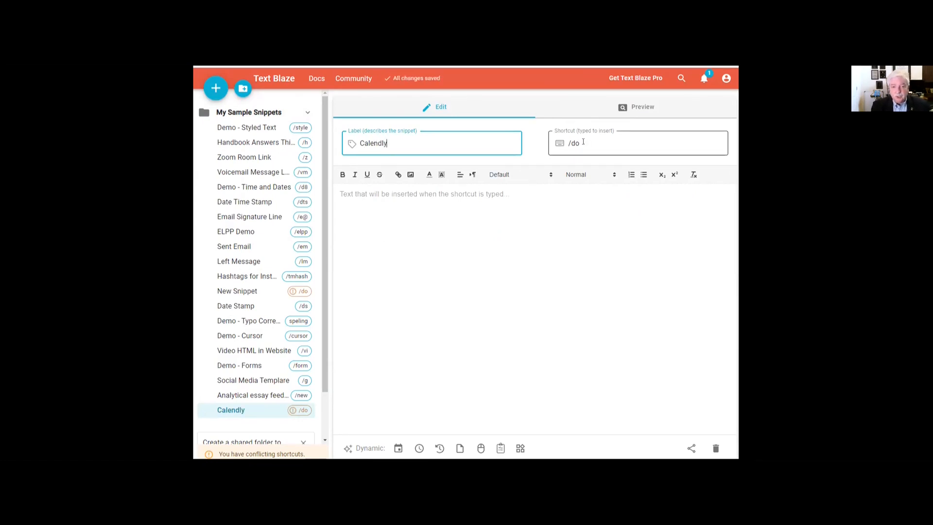
drag(583, 141, 571, 141)
text(/ca)
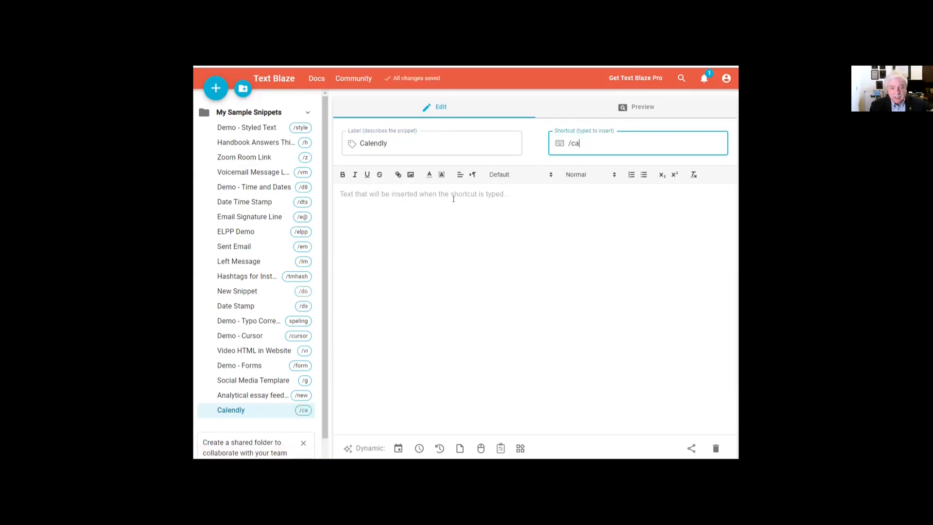
Write the snippet body: "Here is when I am available. Choose any time that is convenient for you...", plus the Calendly booking link and the sender's name
click(453, 197)
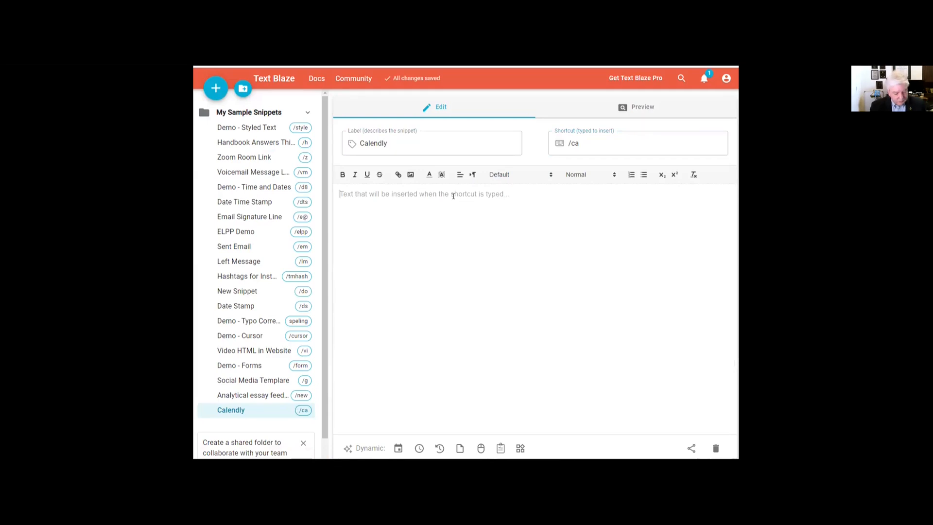
text(Here is when I am available. Choose any time that is convenient for you and it will automatically reserve it on my calendar: https://Calendly.com/DrFrankBuck  Frank Buck)
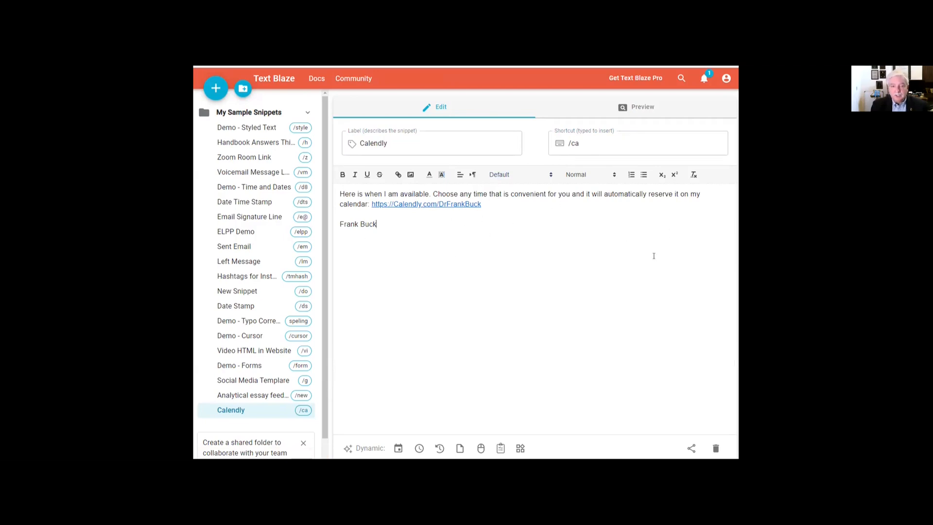
Preview the Calendly snippet and try out its /ca shortcut in the test box
click(642, 108)
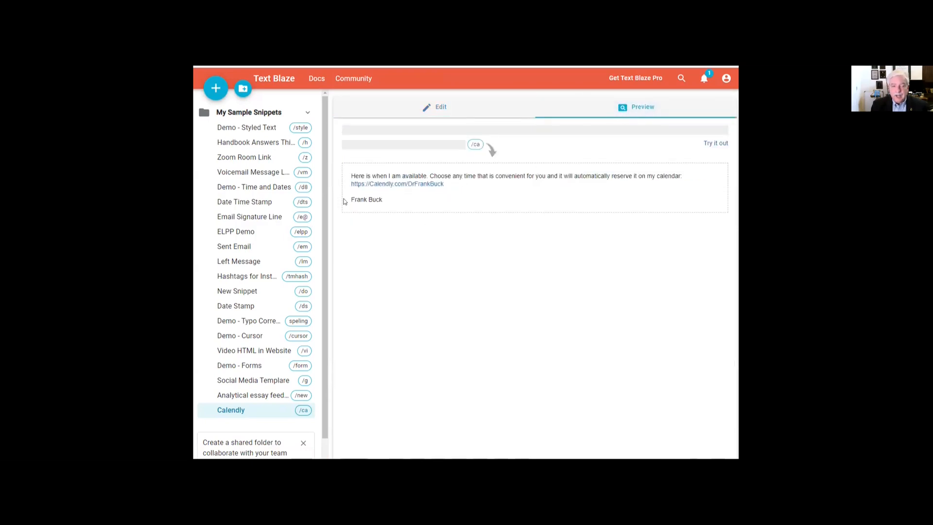
click(710, 144)
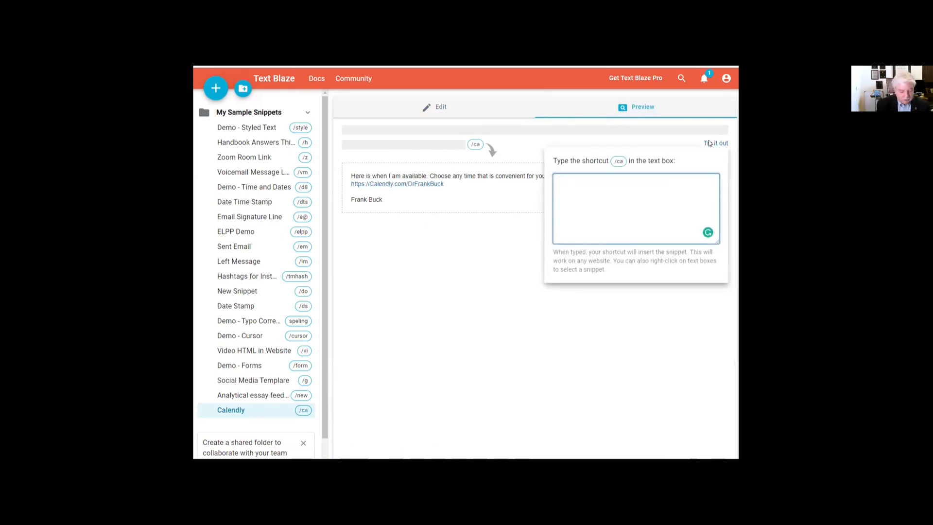
text(/ca)
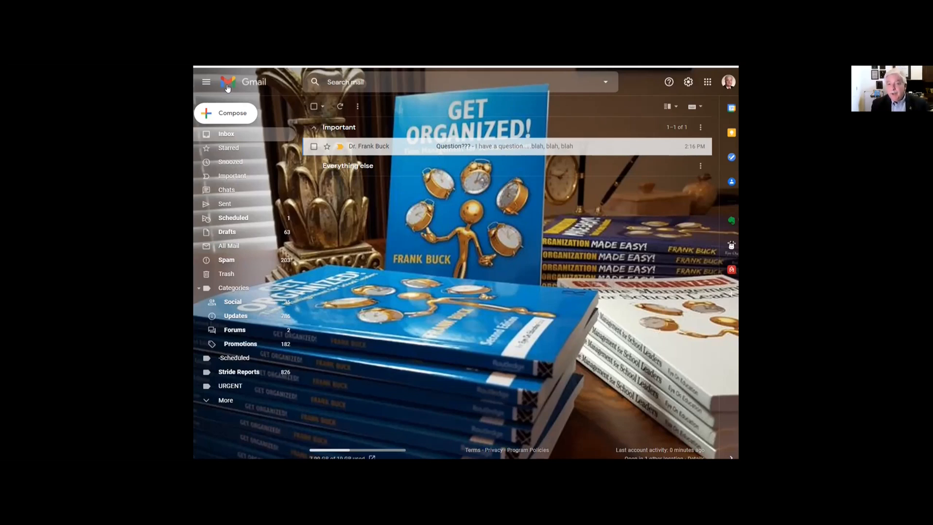
In Gmail, open the "Question???" email and start a reply with "Dear" and the recipient's title and surname, followed by a comma
click(436, 146)
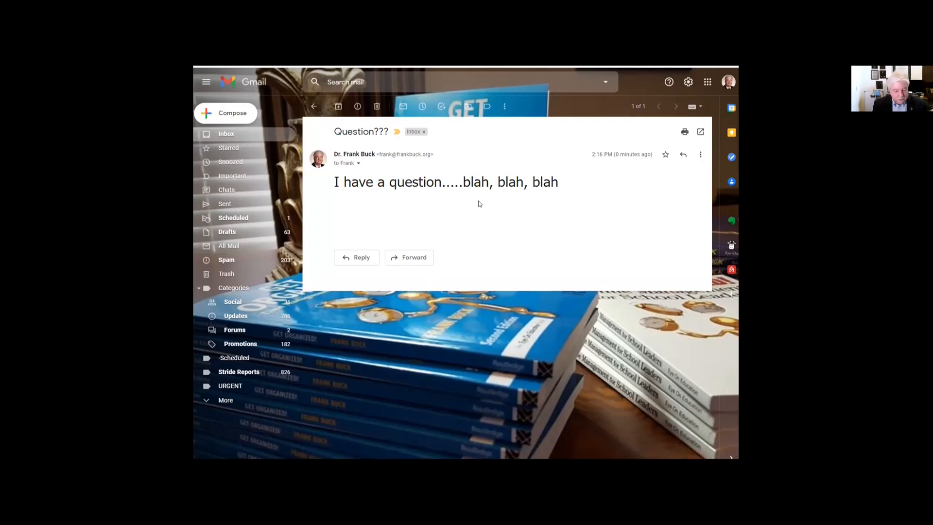
key(r)
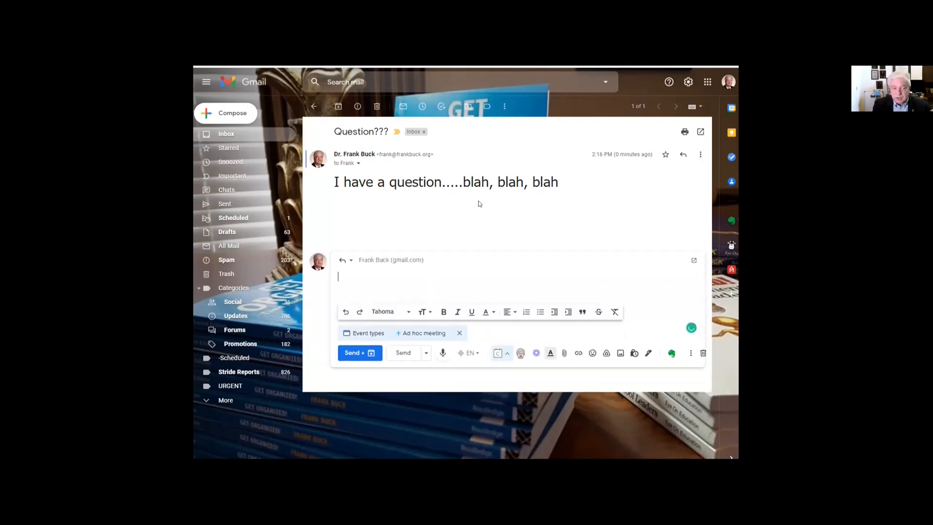
text(Dear)
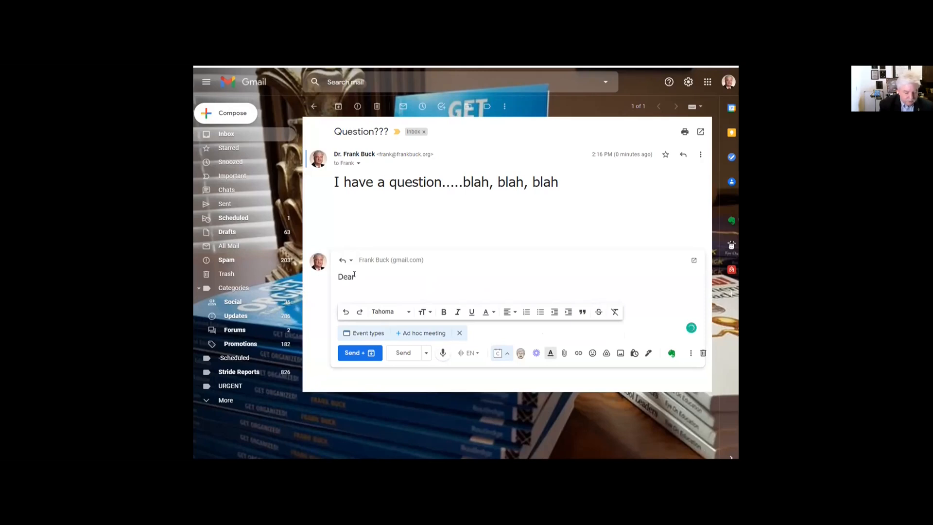
text( Mrs. JOnes)
key(BackSpace)
key(BackSpace)
key(BackSpace)
key(BackSpace)
text(ones,)
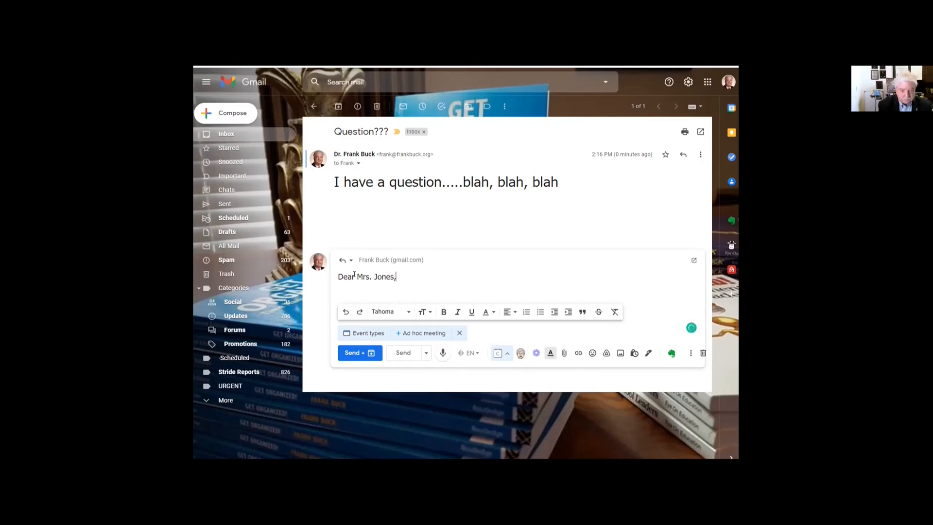
Leave a blank line below the greeting and insert the band handbook answer using its Text Blaze snippet shortcut
key(Return)
key(Return)
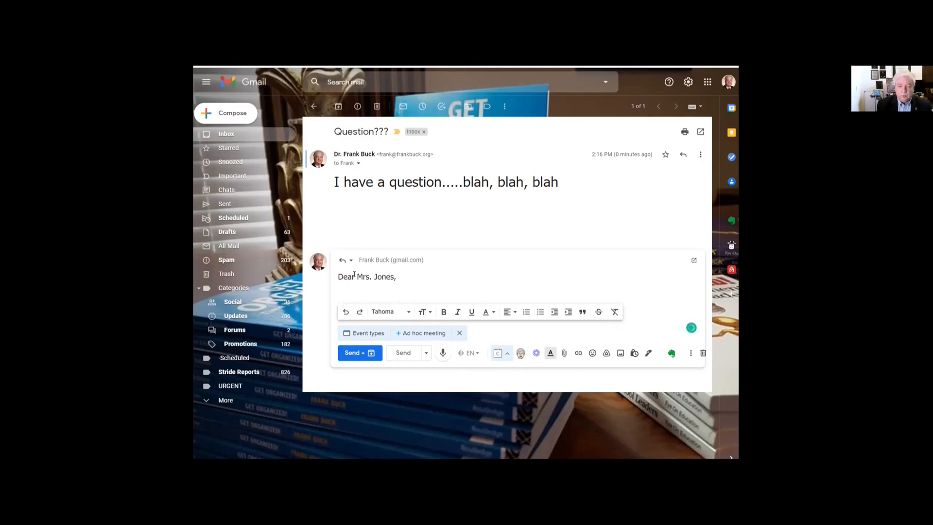
text(/hb)
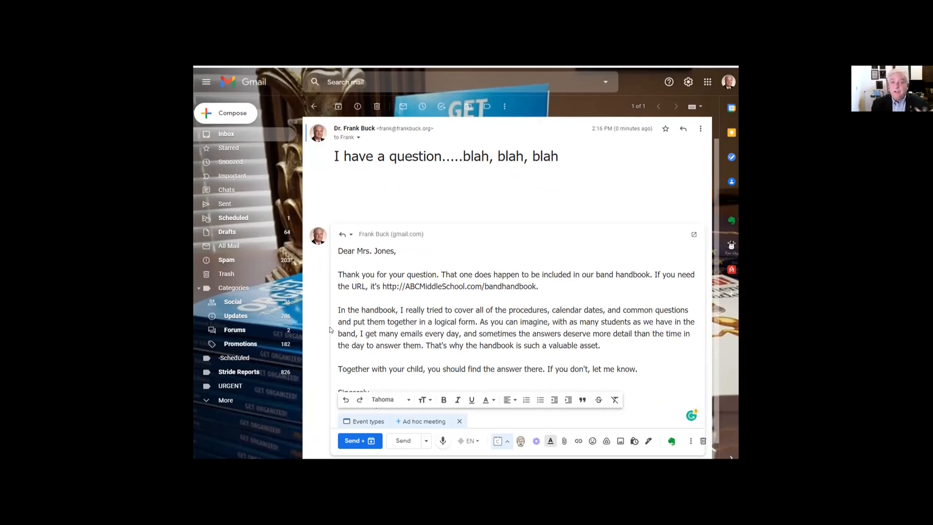
scroll(403, 337, down, 1)
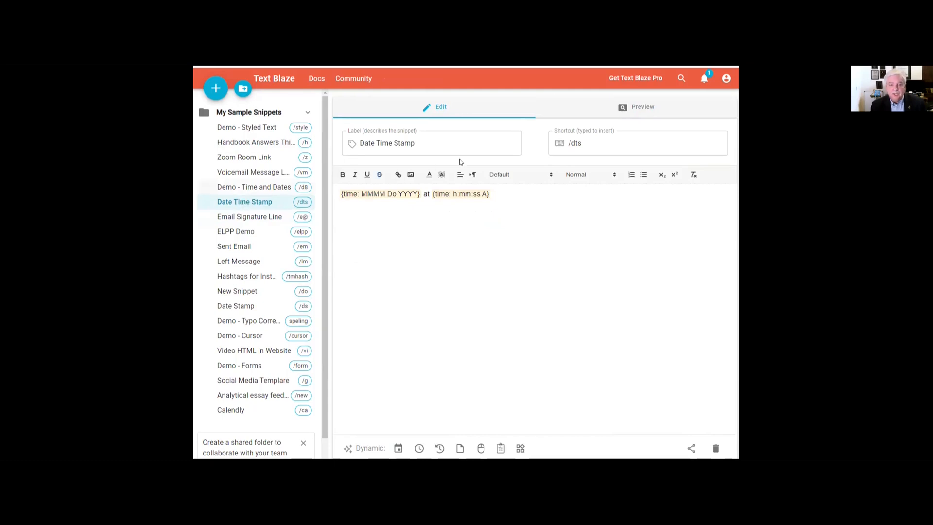
Back in Text Blaze, preview the Date Time Stamp snippet and try out its /dts shortcut in the test box
click(643, 110)
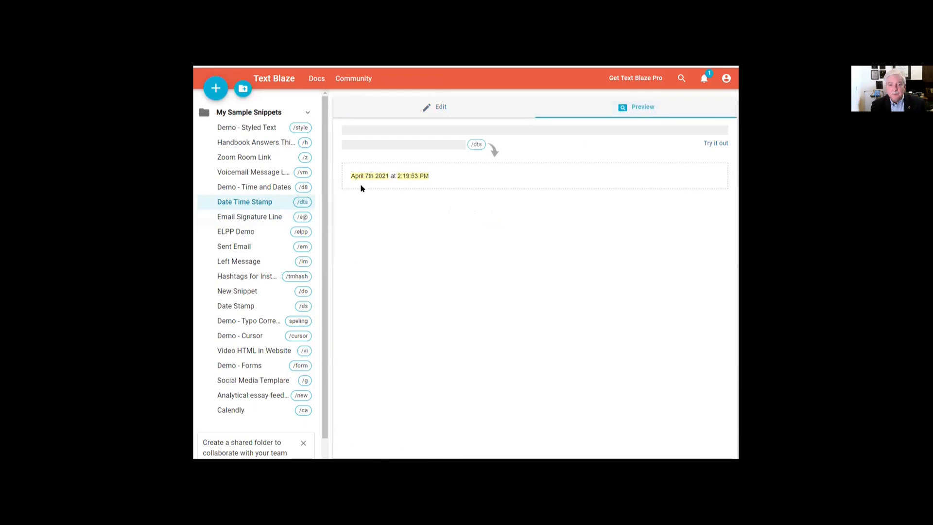
click(709, 144)
text(/dts)
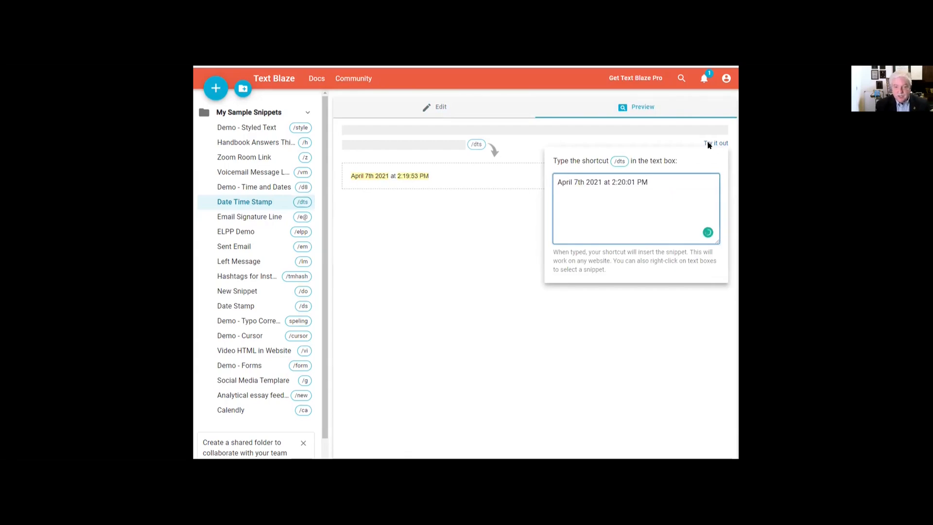
Try out the email signature snippet in the same test box with /e@, a blank line below the date stamp
key(Return)
key(Return)
text(/e@)
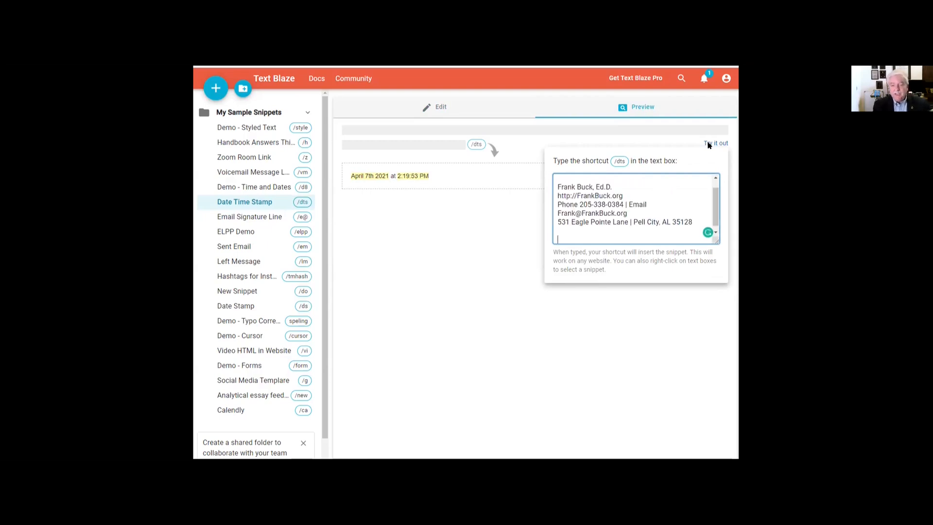